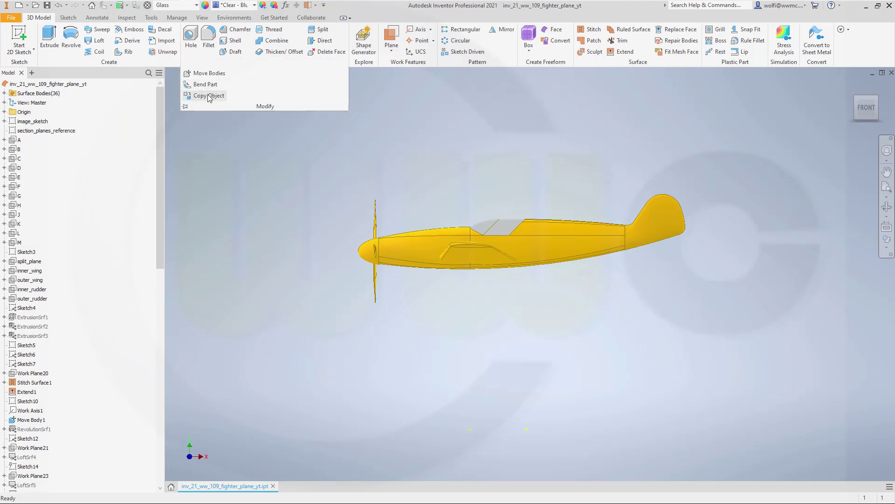
Step: Copy the wing surface body with Delete Original unchecked so the original stays
click(209, 95)
click(475, 256)
click(186, 214)
click(196, 228)
Step: Hide the main_fuselage_stiched body and orbit to an angled view
click(4, 94)
right_click(29, 168)
click(144, 192)
right_click(65, 383)
click(83, 422)
shift+middle_drag(444, 303, 516, 326)
Step: Cap the wing copy's open edge loop with a boundary patch
click(591, 42)
click(449, 241)
click(323, 292)
Step: Stitch Srf57 and Srf58 together into a solid
click(592, 29)
click(444, 273)
click(442, 274)
click(210, 225)
click(259, 226)
Step: Direct Edit Scale the wing solid body uniformly, with the triad located at its left end
click(325, 43)
click(262, 291)
click(466, 279)
click(192, 319)
click(417, 284)
click(184, 346)
Step: Exit Direct Edit and offset the wing's faces as a surface at distance 0 using Automatic Face Chain
key(Escape)
shift+middle_drag(374, 351, 331, 338)
shift+middle_drag(600, 222, 559, 249)
click(279, 51)
click(292, 126)
click(186, 161)
text(0)
click(261, 154)
click(465, 298)
click(198, 264)
Step: Hide Solid1 under Solid Bodies
scroll(67, 148, up, 15)
scroll(78, 158, up, 5)
click(5, 94)
right_click(30, 103)
click(55, 158)
Step: Turn off Translucent on the Srf59 surface body
scroll(90, 267, down, 6)
scroll(94, 235, up, 6)
click(5, 113)
scroll(72, 294, down, 3)
right_click(33, 392)
click(57, 431)
Step: Switch to the FRONT view, hide tail_rudder_complete and show image_sketch
click(870, 114)
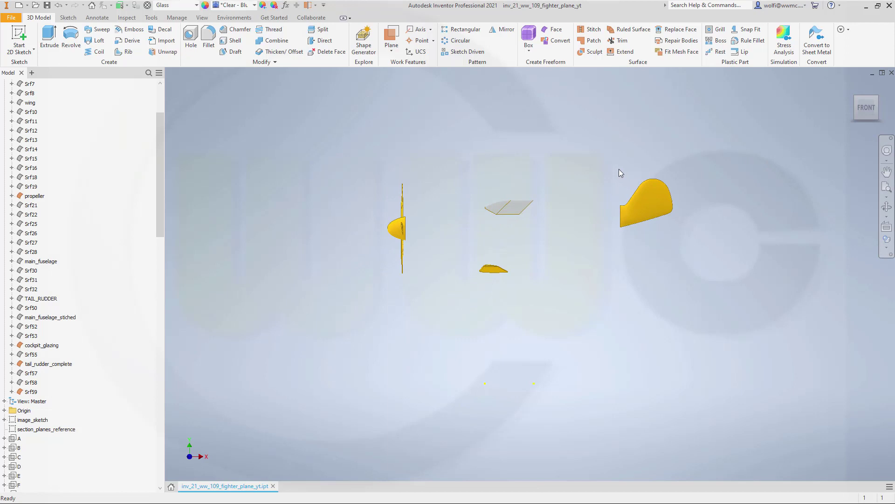
right_click(64, 364)
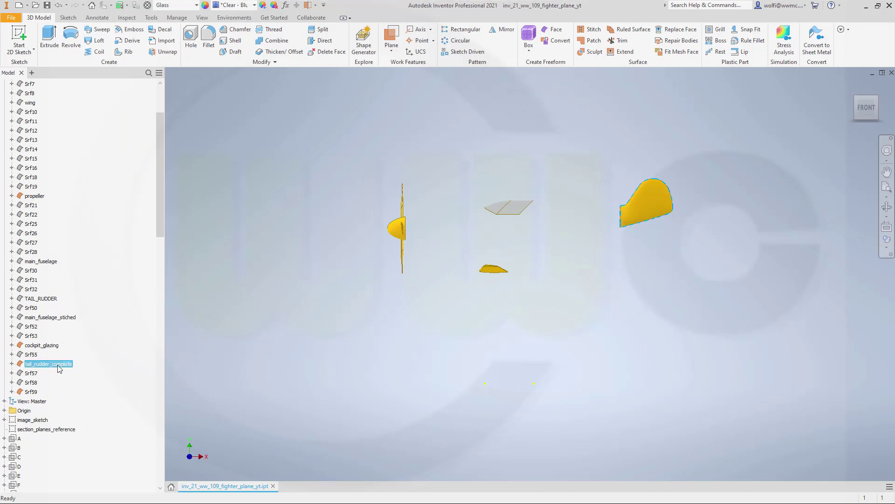
click(82, 413)
right_click(61, 419)
click(65, 386)
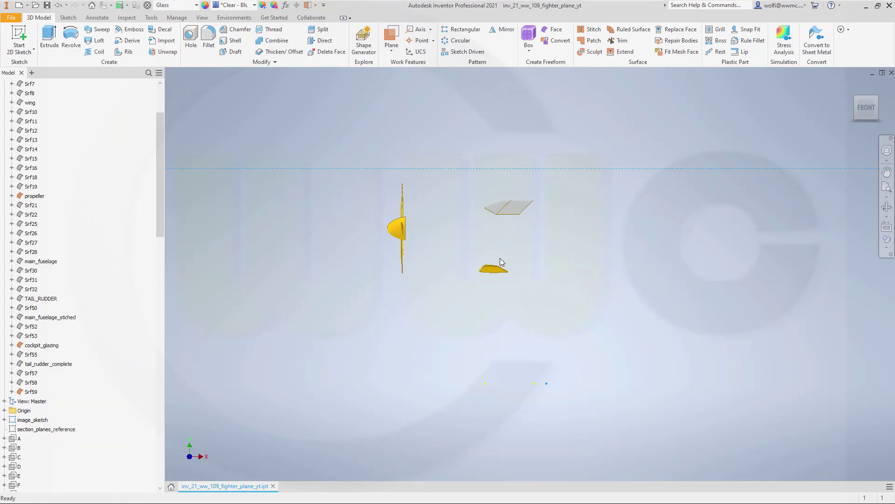
Step: Free-drag the yellow stabilizer body with Move Bodies onto the blueprint's tail
click(276, 61)
click(215, 74)
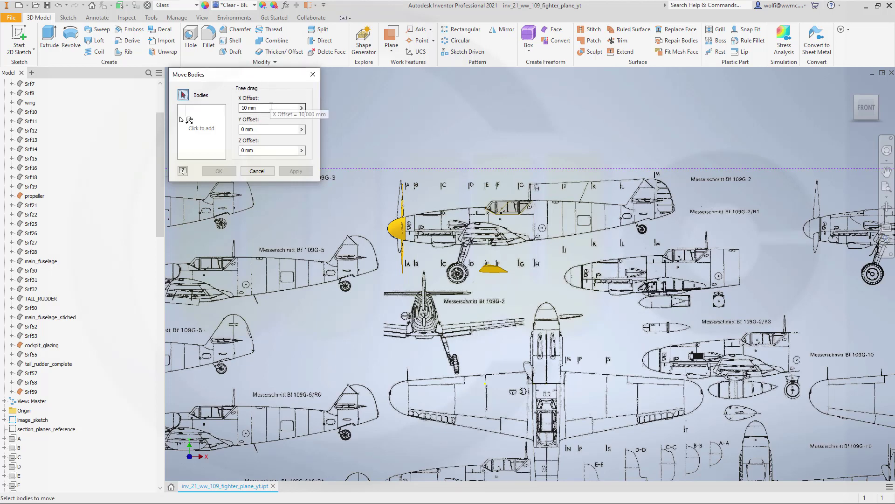
click(263, 107)
click(183, 94)
drag(497, 274, 604, 237)
scroll(671, 196, up, 2)
scroll(686, 186, up, 5)
scroll(648, 200, down, 3)
click(219, 172)
Step: Hide the image_sketch blueprint and pan the propeller and wing into view
scroll(47, 365, down, 1)
right_click(51, 393)
click(64, 387)
scroll(193, 340, down, 4)
middle_drag(235, 327, 582, 275)
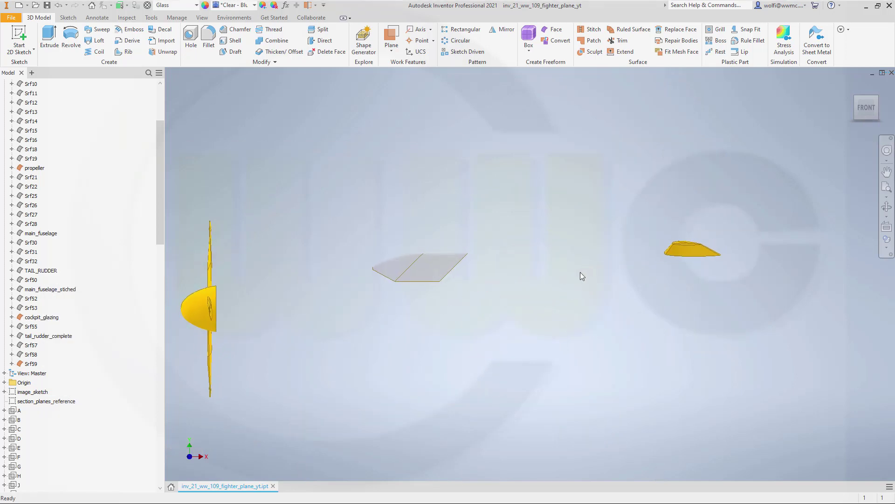
Step: Make main_fuselage_stiched and tail_rudder_complete visible again
right_click(52, 289)
click(74, 332)
right_click(55, 338)
click(77, 383)
Step: Show the wing body again and orbit the plane to an oblique top view
shift+middle_drag(340, 216, 172, 231)
scroll(70, 219, up, 3)
right_click(31, 158)
click(51, 204)
drag(319, 208, 368, 224)
shift+middle_drag(345, 224, 405, 180)
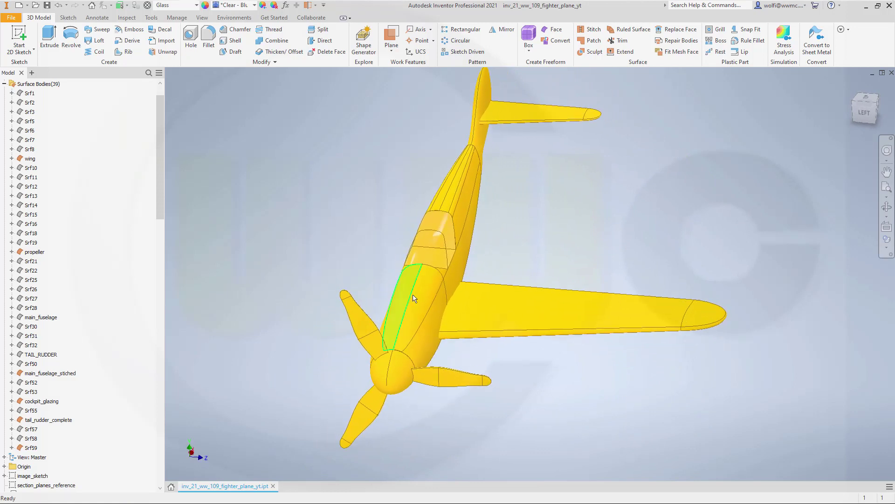
shift+middle_drag(472, 107, 181, 189)
drag(162, 197, 156, 287)
Step: Trim the fuselage surface with main_sketch_plane, removing the unwanted fuselage face
click(621, 41)
click(4, 177)
click(51, 205)
middle_drag(256, 204, 309, 197)
click(446, 300)
click(276, 133)
Step: Trim the tail rudder surface with main_sketch_plane, removing its unwanted face
click(60, 205)
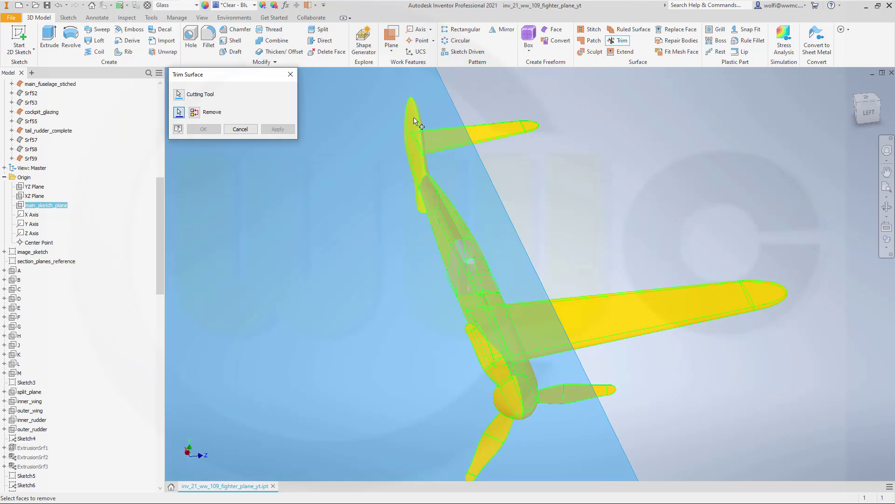
click(414, 121)
click(205, 129)
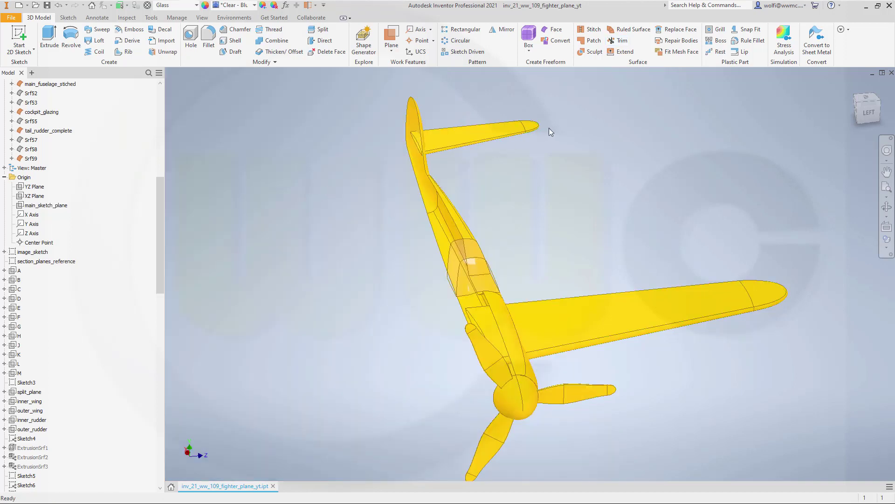
Step: Cancel Trim, then stitch the tail rudder and fuselage surfaces into body Srf60
click(620, 41)
click(249, 132)
click(593, 29)
click(422, 117)
click(455, 208)
click(205, 225)
click(258, 226)
right_click(33, 168)
Step: Turn off translucency on the stitched body and trim away the small tail face
click(55, 222)
click(620, 41)
click(425, 190)
click(414, 142)
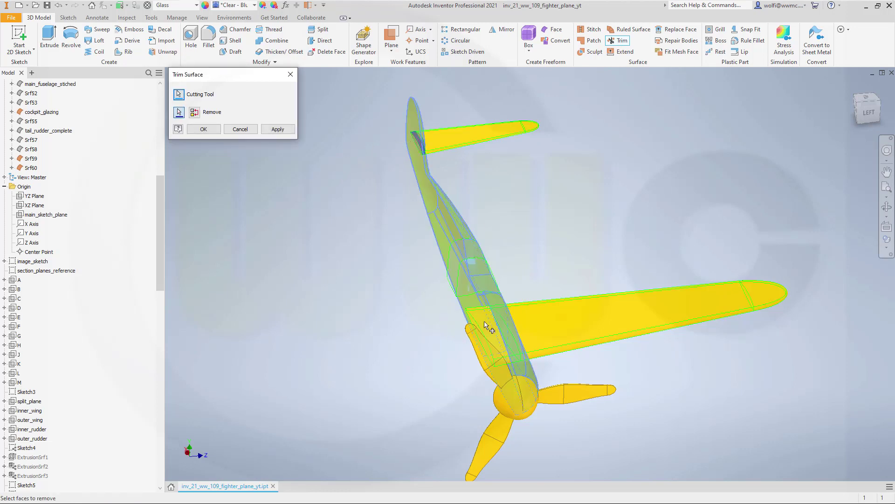
click(278, 129)
Step: Trim the wing-root face using the fuselage as the cutting surface
click(620, 43)
click(432, 202)
click(486, 332)
click(278, 130)
Step: Trim the face at the stabilizer root using the tail stabilizer as the cutting tool
click(461, 138)
shift+middle_drag(330, 180, 365, 166)
click(359, 188)
click(277, 129)
Step: Trim the elliptical wing-root face using the wing as the cutting surface, then finish trimming
click(649, 270)
mouse_move(593, 216)
shift+middle_down()
mouse_move(575, 236)
mouse_move(599, 219)
shift+middle_up()
click(550, 305)
click(215, 131)
shift+middle_drag(524, 215, 373, 186)
shift+middle_drag(397, 213, 405, 220)
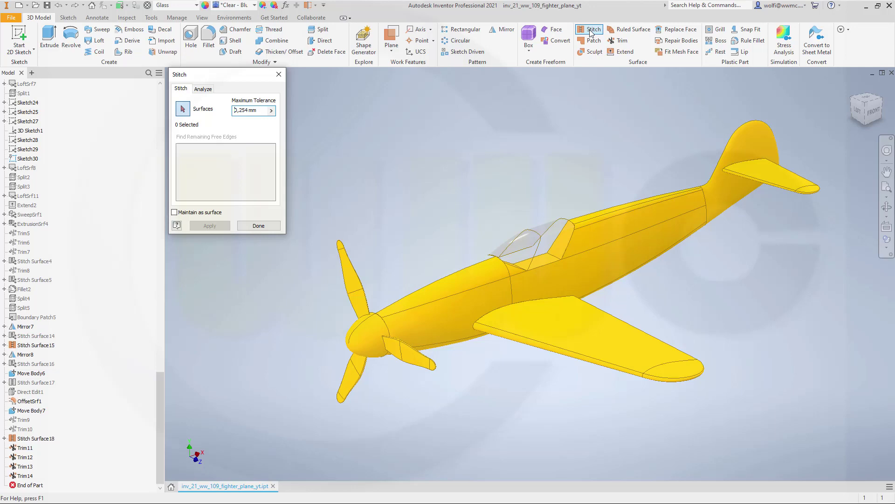
Step: Stitch the fuselage, wing and tail stabilizer surfaces together into the Srf62 body
click(456, 286)
click(616, 337)
click(776, 177)
click(210, 226)
click(258, 226)
scroll(85, 188, up, 20)
Step: Turn off Translucent on the stitched Srf62 body
click(42, 150)
right_click(42, 150)
click(93, 207)
Step: Fillet the wing-root edges, then the stabilizer-root edges, where they meet the fuselage
click(209, 40)
click(487, 317)
click(135, 228)
click(583, 128)
click(141, 228)
Step: Mirror the half-plane body across main_sketch_plane in solids mode, creating Srf63
click(504, 29)
click(215, 136)
click(522, 287)
click(235, 138)
click(61, 197)
click(267, 185)
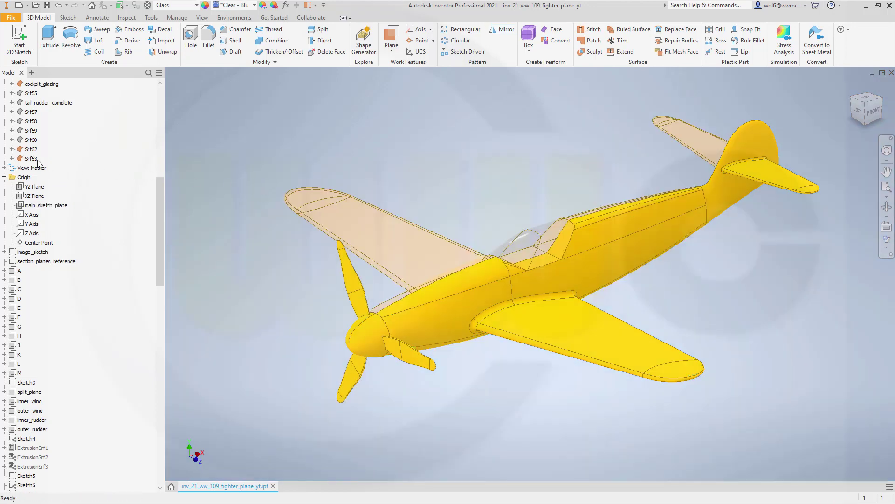
click(37, 160)
Step: Turn off Translucent on the mirrored Srf63 body
right_click(37, 161)
click(60, 213)
shift+middle_drag(256, 177, 340, 175)
Step: Stitch Srf62 and Srf63 into a single complete plane body, Srf64
click(591, 29)
click(545, 332)
click(442, 268)
click(210, 227)
click(259, 226)
right_click(28, 168)
click(60, 222)
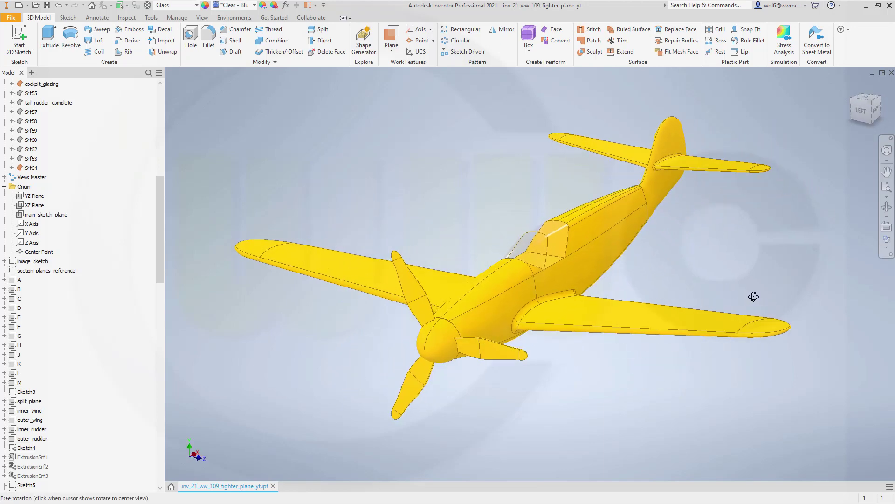